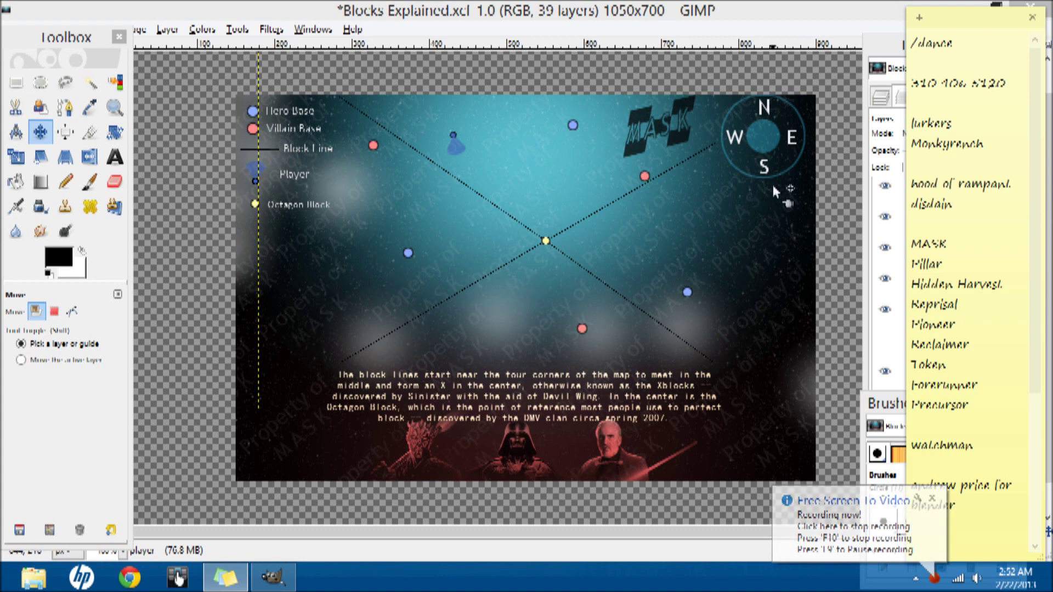
- Show the hidden map layer and shift the player marker slightly
click(886, 341)
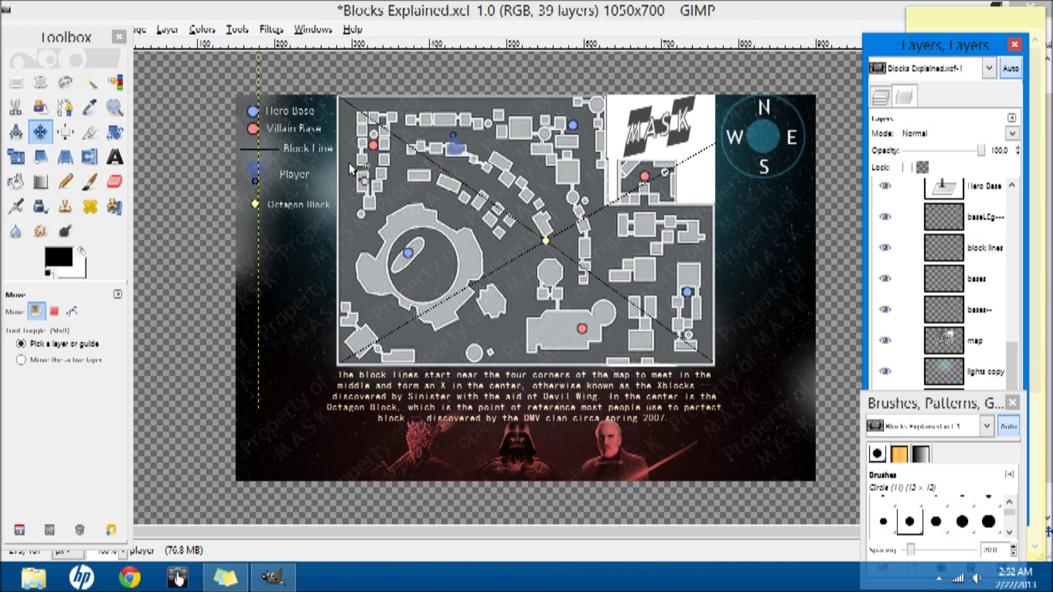
drag(439, 138, 444, 142)
- Drag the player marker from the top of the map to the lower-right end of the block line
click(40, 132)
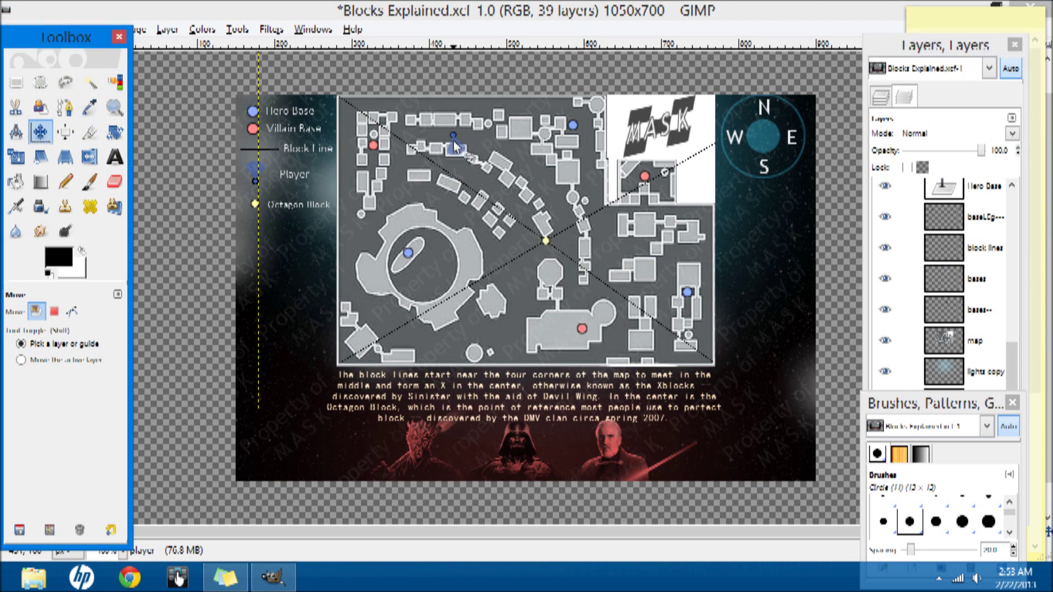
mouse_move(455, 147)
mouse_down()
mouse_move(468, 207)
mouse_move(630, 344)
mouse_up()
- Rotate the player marker twice, applying each rotation
click(115, 131)
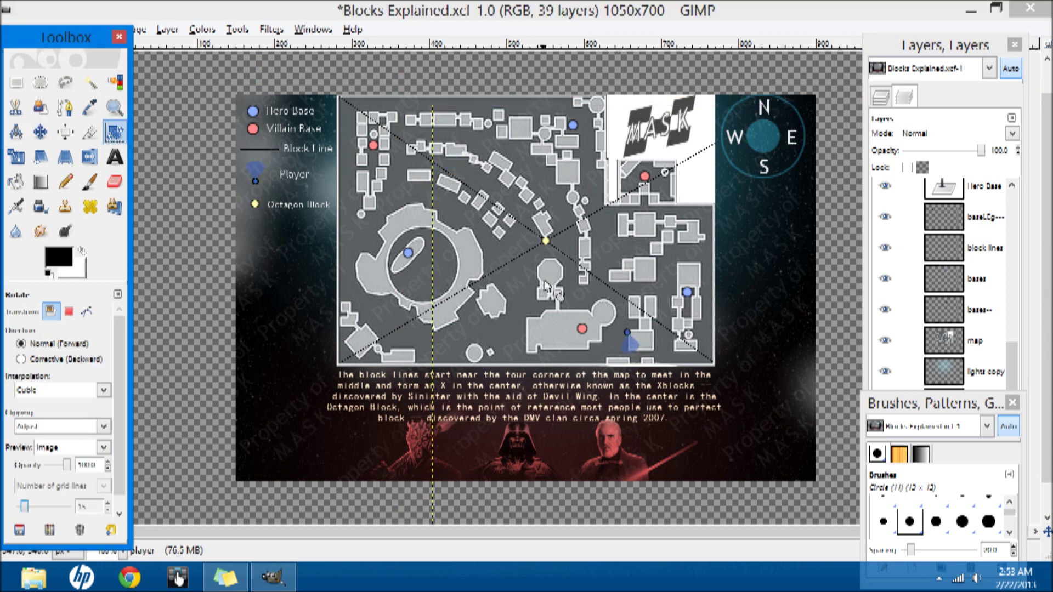
mouse_move(636, 353)
mouse_down()
mouse_move(560, 214)
mouse_move(603, 307)
mouse_move(601, 345)
mouse_up()
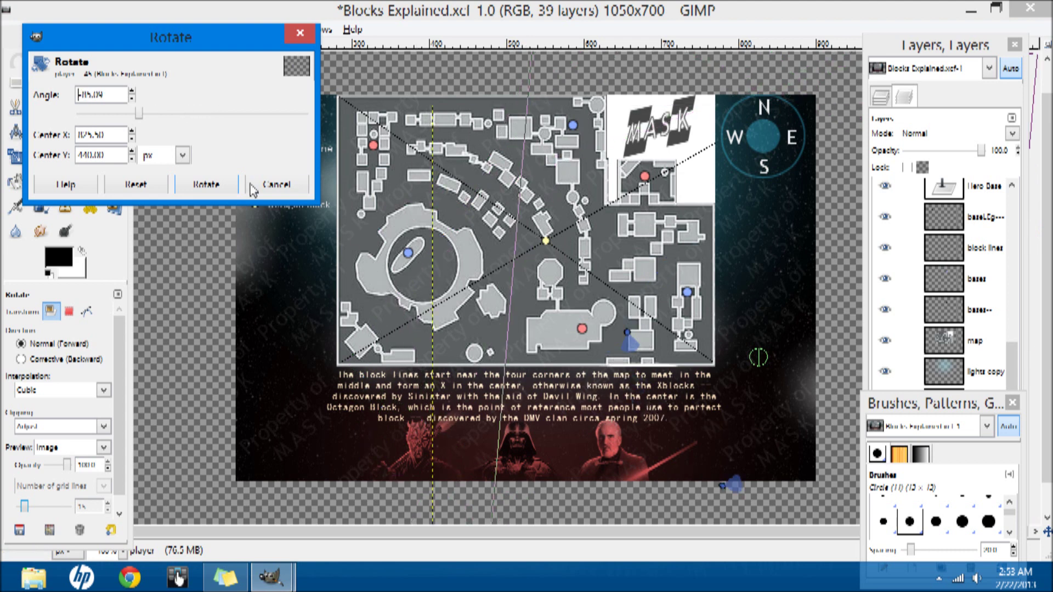
click(180, 187)
mouse_move(722, 341)
mouse_down()
mouse_move(801, 407)
mouse_move(817, 350)
mouse_move(828, 398)
mouse_up()
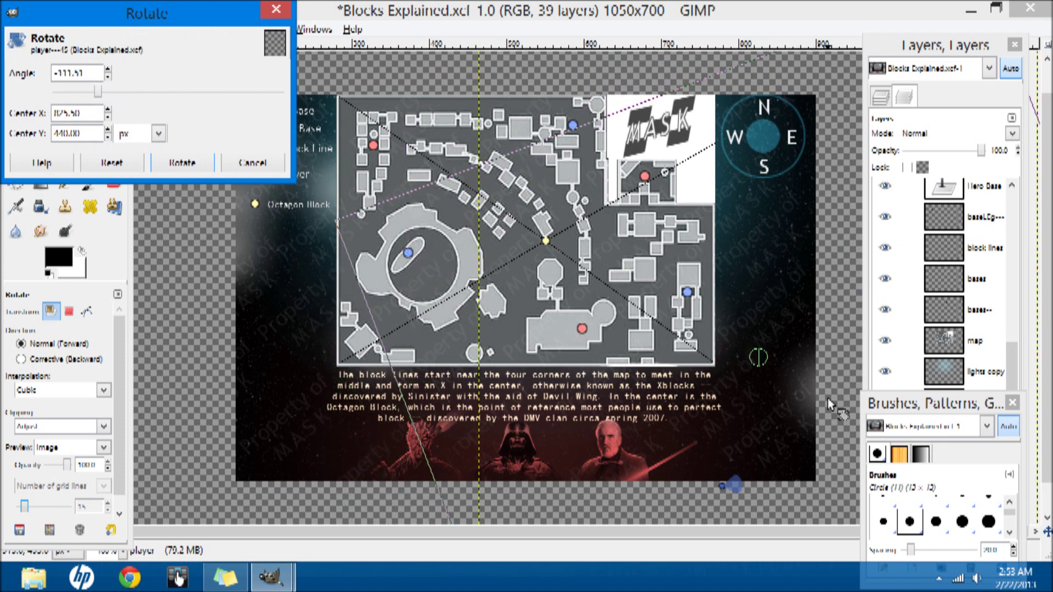
click(212, 167)
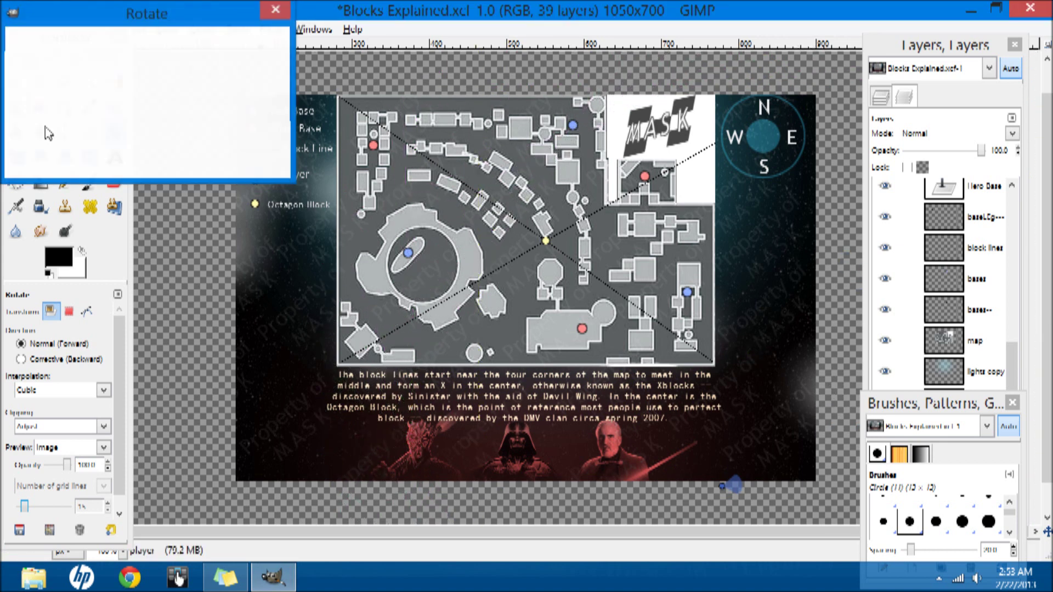
- Turn the marker to about -46° and set it at the lower-right line corner
click(570, 530)
mouse_move(603, 526)
mouse_down()
mouse_move(735, 483)
mouse_move(520, 427)
mouse_up()
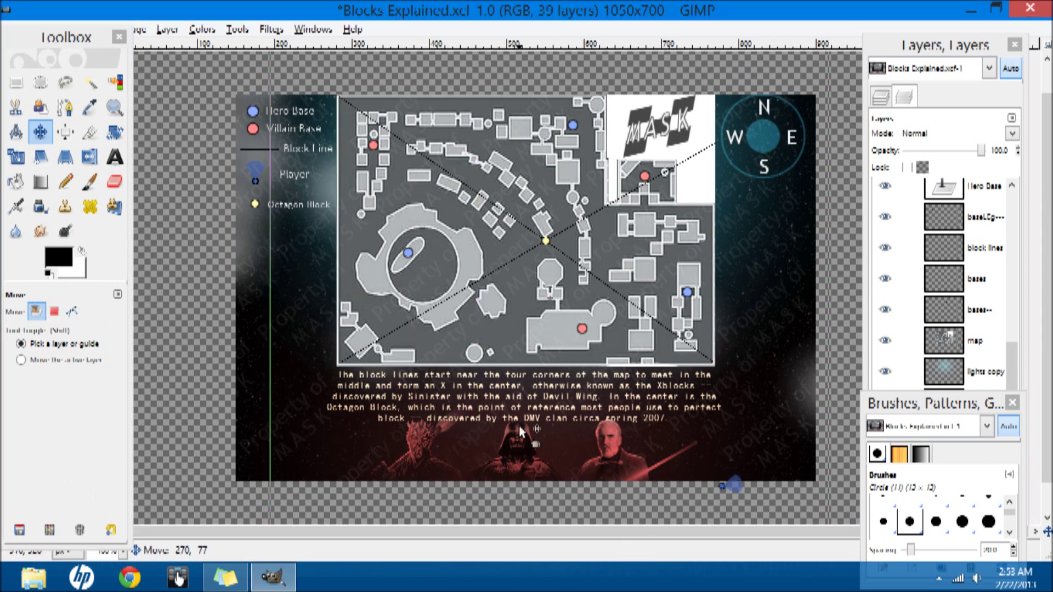
click(98, 149)
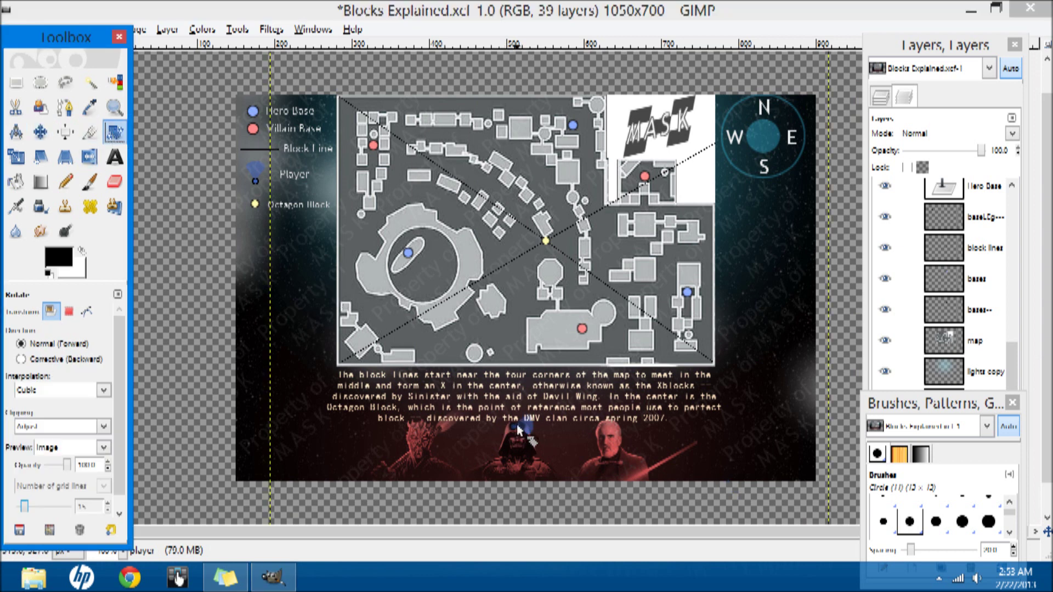
mouse_move(526, 436)
mouse_down()
mouse_move(587, 442)
mouse_move(649, 419)
mouse_move(672, 378)
mouse_move(664, 357)
mouse_up()
click(230, 211)
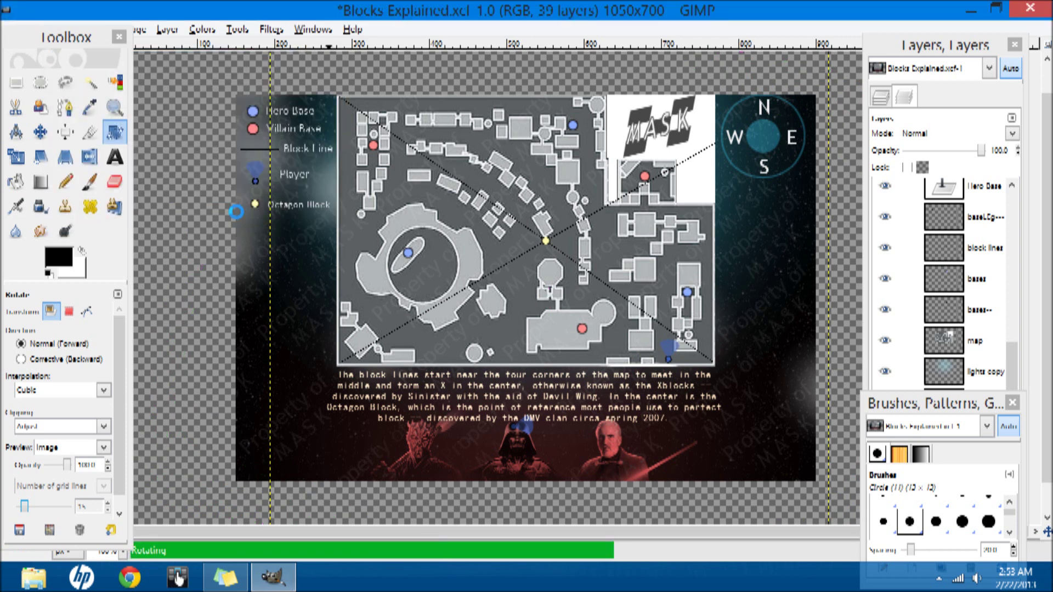
click(42, 132)
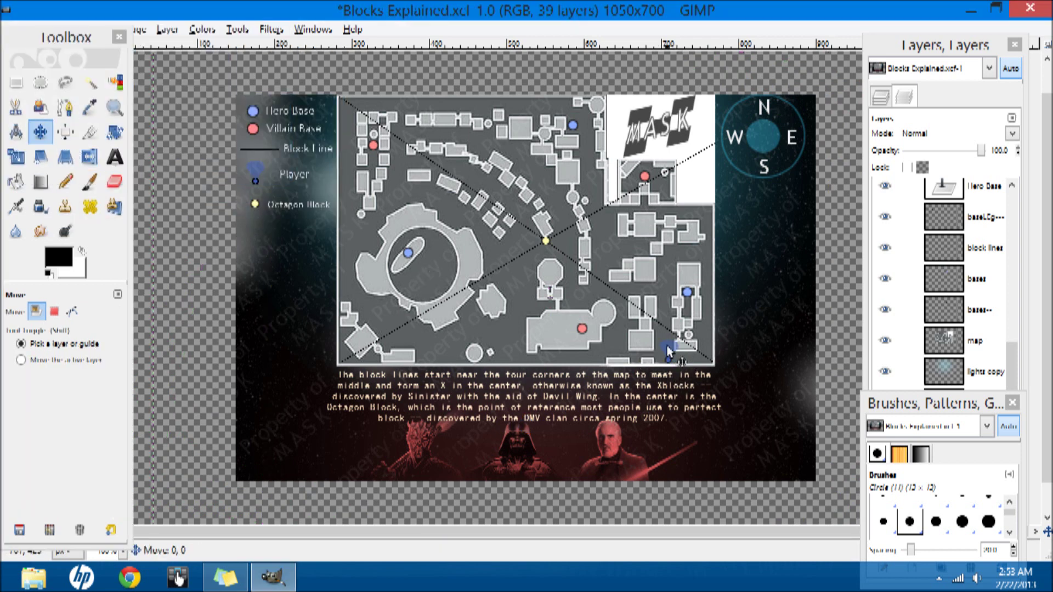
drag(663, 346, 648, 335)
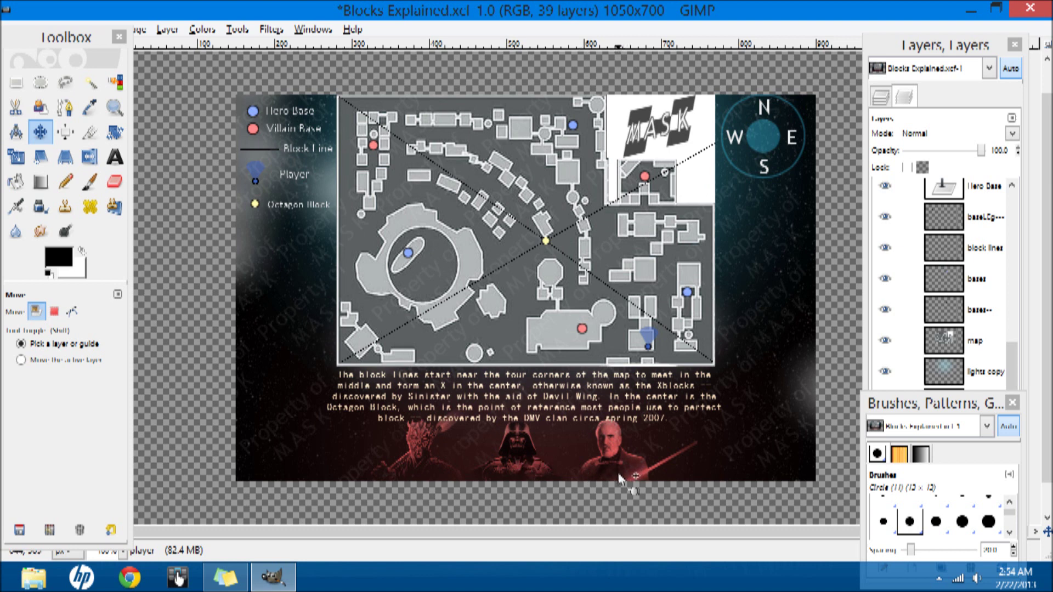
- Nudge the marker onto the lower-right block line, then slide it left along the bottom edge
drag(671, 335, 592, 282)
drag(647, 322, 655, 331)
drag(649, 341, 464, 336)
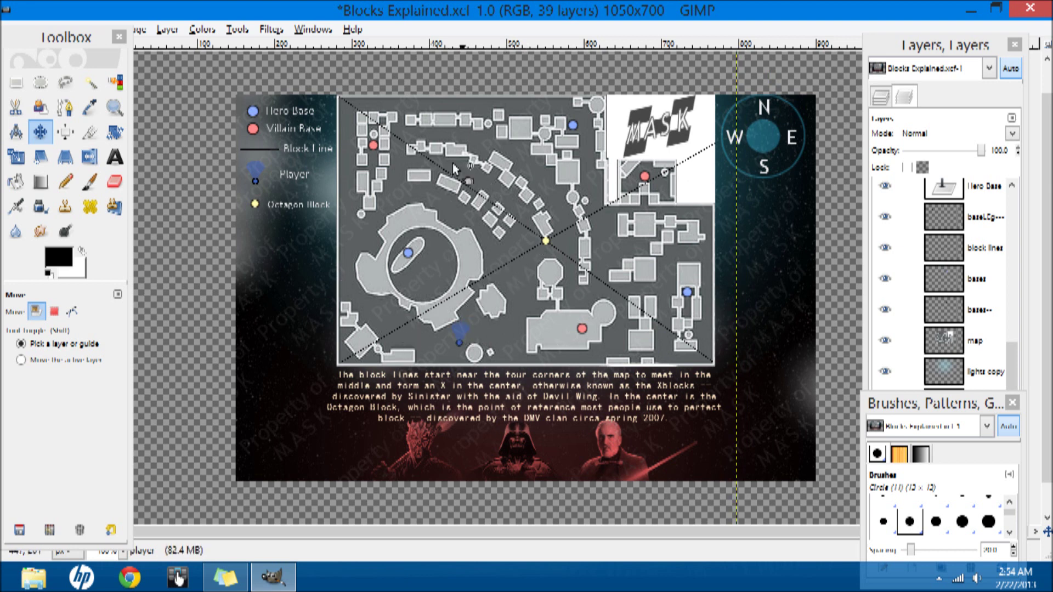
- Drag the marker right along the bottom, then up-left onto the line beside the Octagon Block
drag(462, 337, 492, 338)
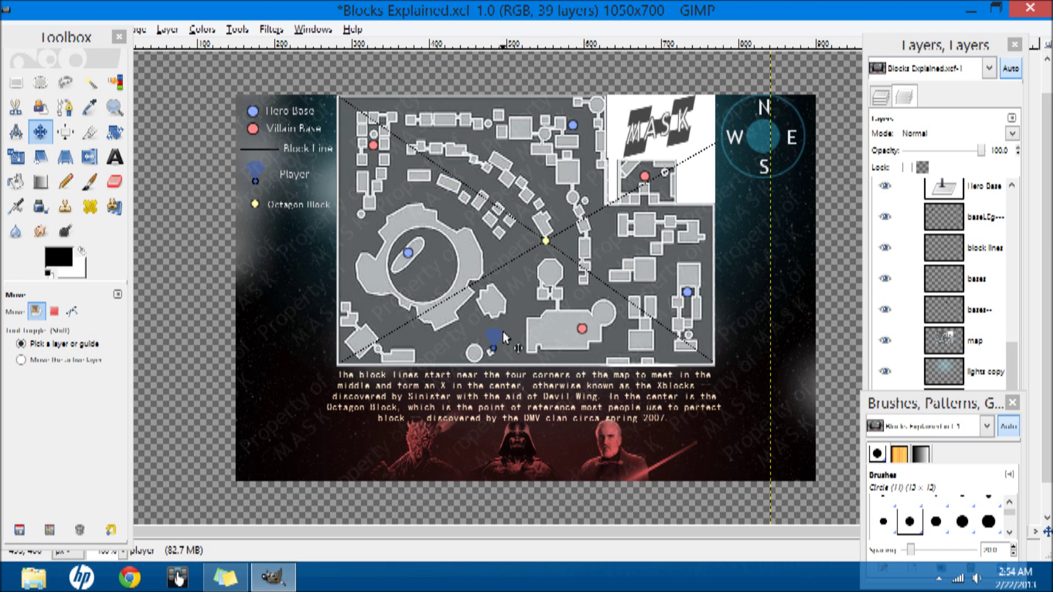
mouse_move(497, 344)
mouse_down()
mouse_move(646, 344)
mouse_move(651, 321)
mouse_up()
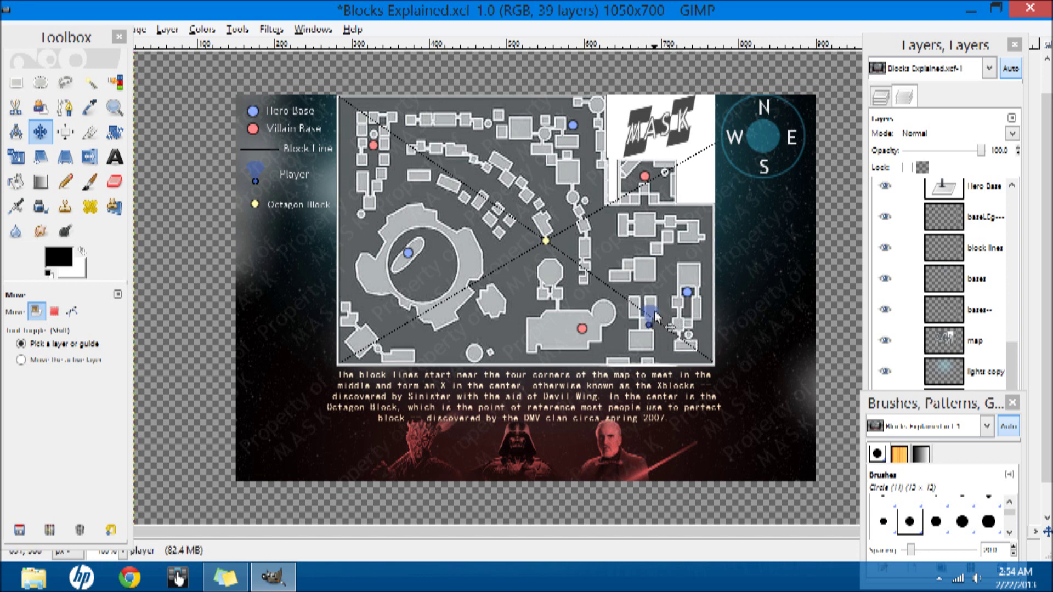
drag(656, 317, 654, 328)
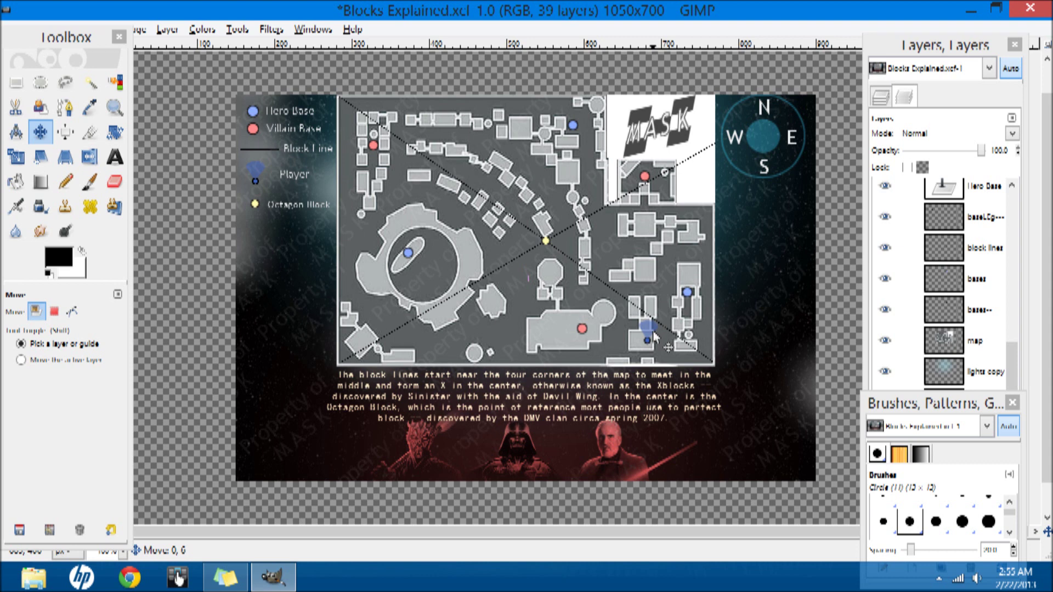
drag(656, 340, 654, 326)
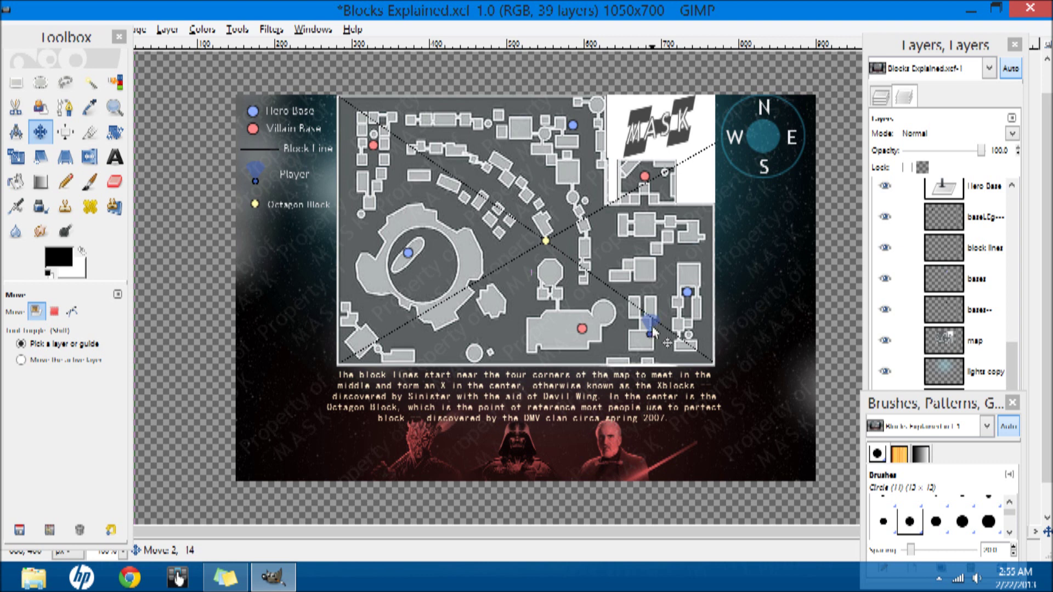
drag(654, 329, 575, 268)
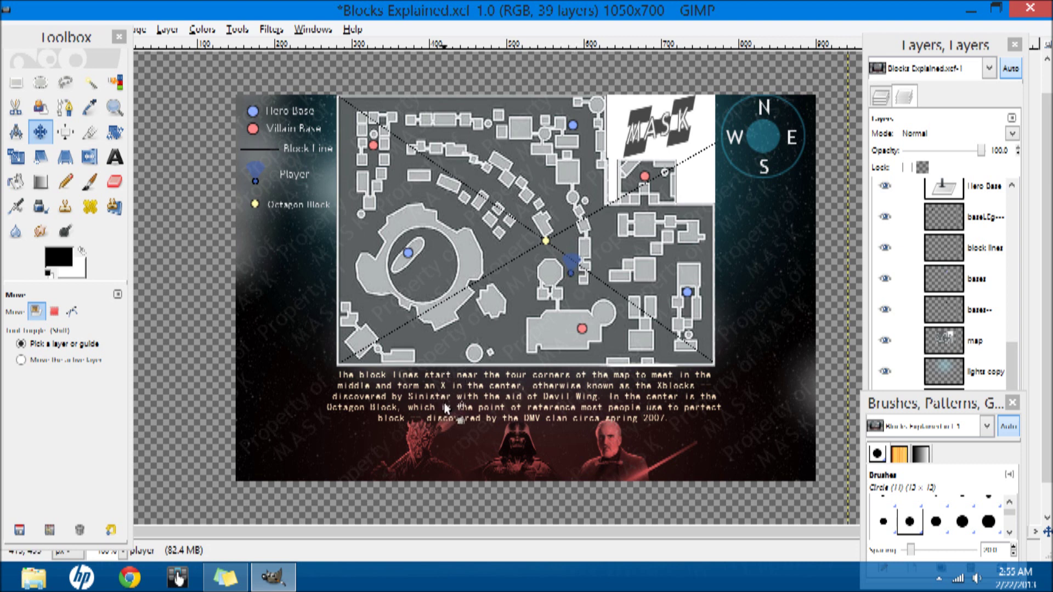
- Reposition the marker until it rests just above the large round hero-base building
mouse_move(576, 277)
mouse_down()
mouse_move(577, 294)
mouse_move(610, 325)
mouse_move(646, 289)
mouse_move(645, 268)
mouse_up()
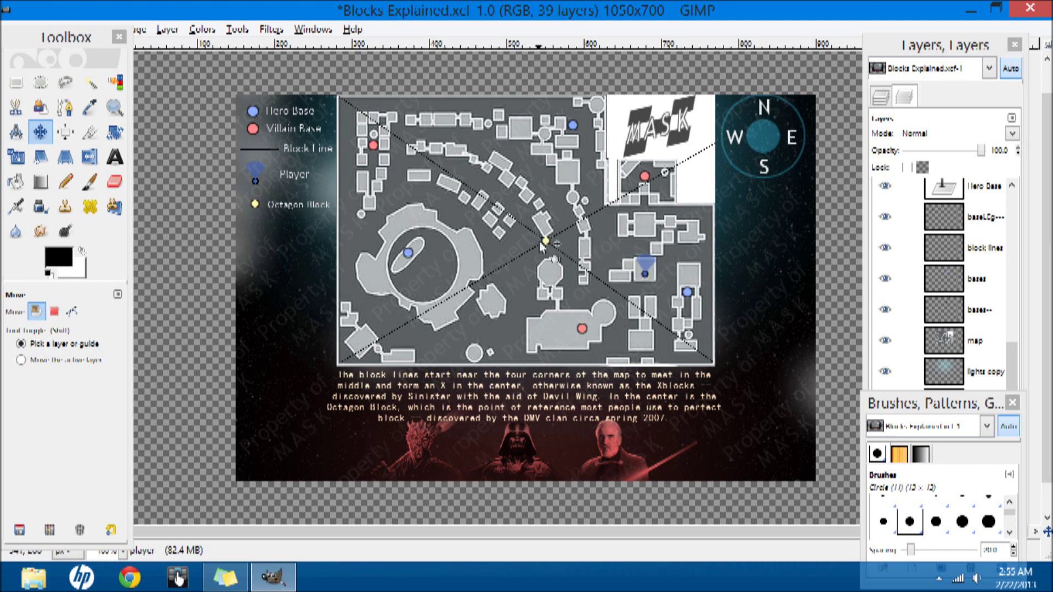
mouse_move(551, 230)
mouse_down()
mouse_move(540, 235)
mouse_move(675, 176)
mouse_move(639, 195)
mouse_move(644, 203)
mouse_move(675, 176)
mouse_move(647, 269)
mouse_move(678, 171)
mouse_move(634, 193)
mouse_move(667, 171)
mouse_move(651, 199)
mouse_move(652, 263)
mouse_move(506, 260)
mouse_move(430, 232)
mouse_move(470, 335)
mouse_up()
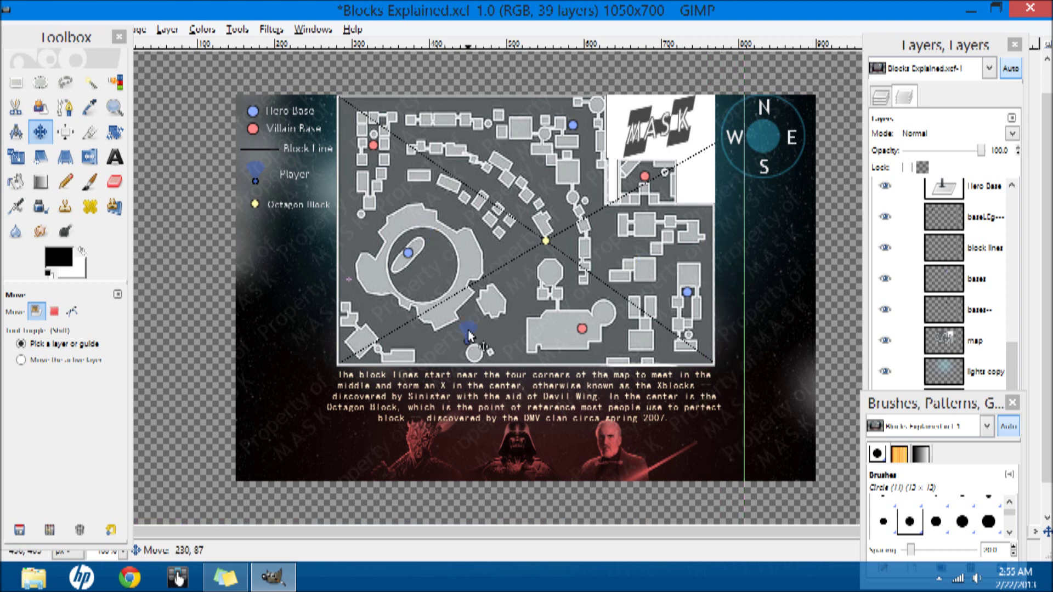
drag(634, 345, 631, 347)
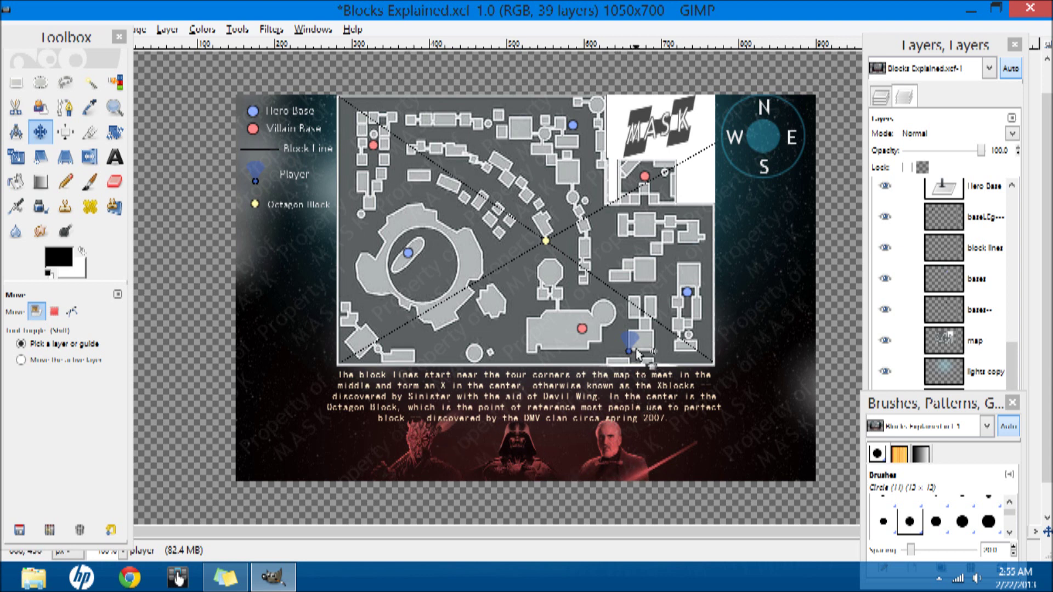
mouse_move(629, 343)
mouse_down()
mouse_move(410, 182)
mouse_move(428, 203)
mouse_up()
- Tilt the Player marker by -10.90°, then a little more, applying both rotations
click(114, 132)
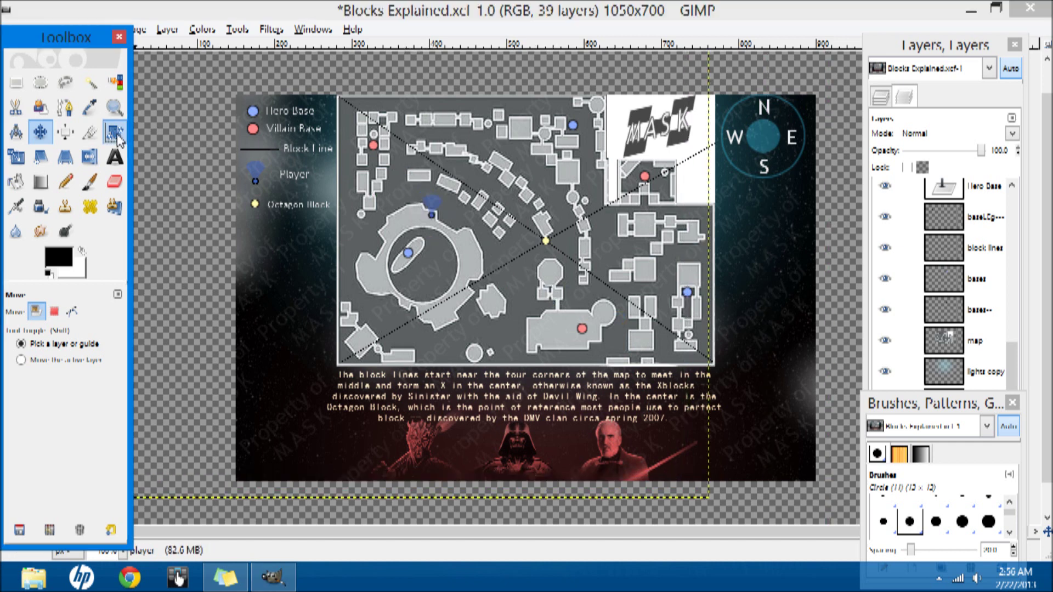
click(390, 187)
mouse_move(390, 187)
mouse_down()
mouse_move(410, 160)
mouse_move(391, 163)
mouse_up()
click(254, 232)
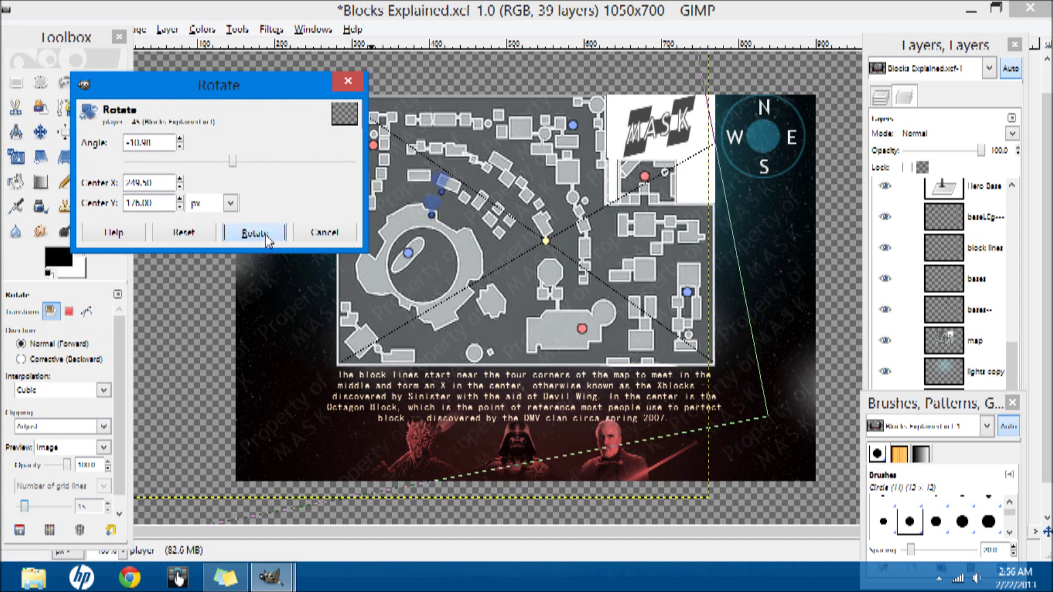
key(m)
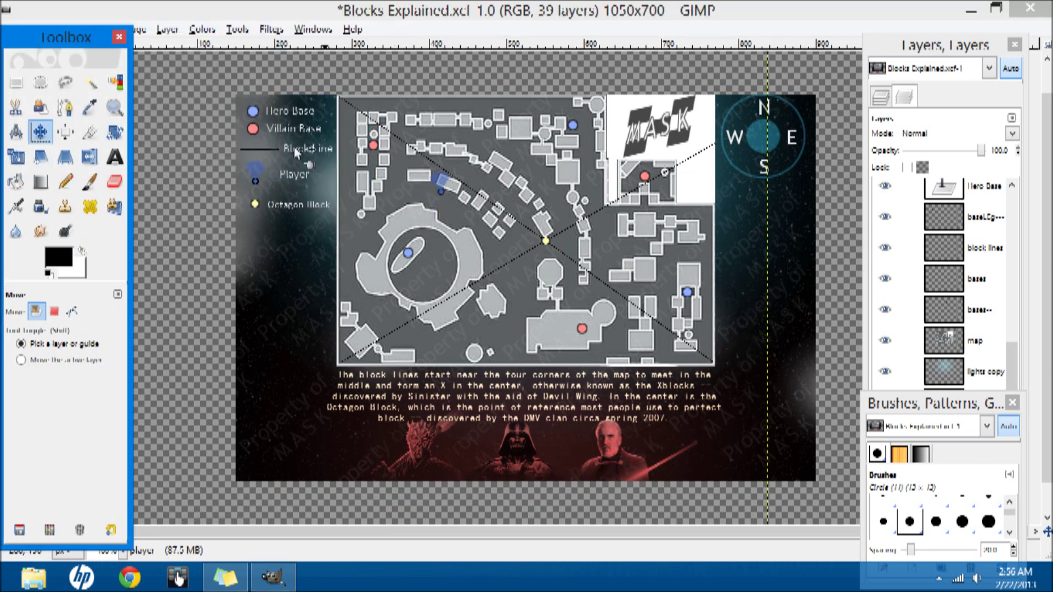
key(shift+r)
mouse_move(491, 204)
mouse_down()
mouse_move(482, 185)
mouse_move(489, 201)
mouse_up()
click(278, 256)
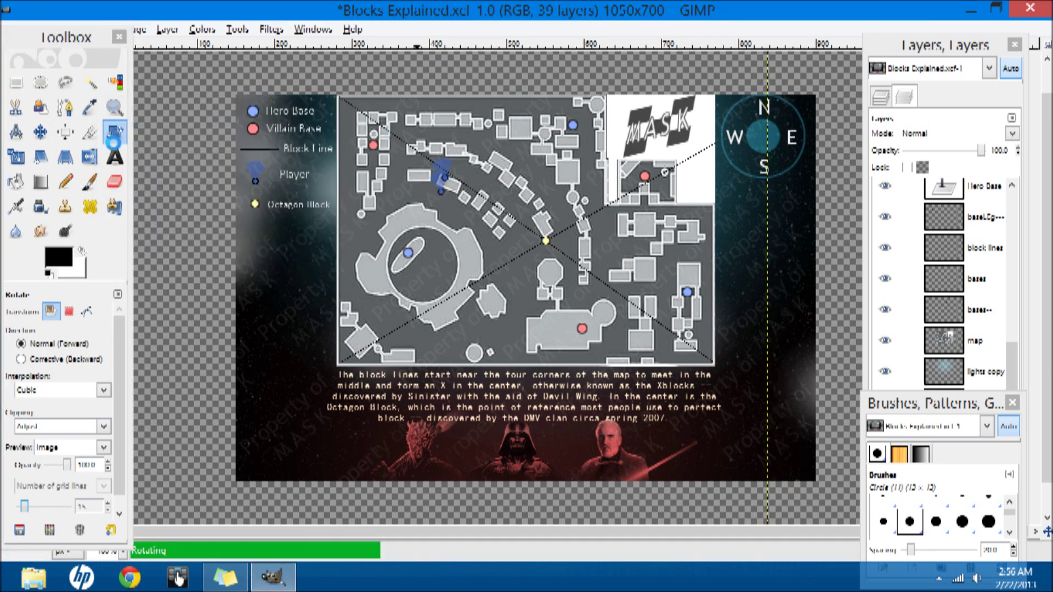
- Move the marker down and left onto the round arena's top edge
key(m)
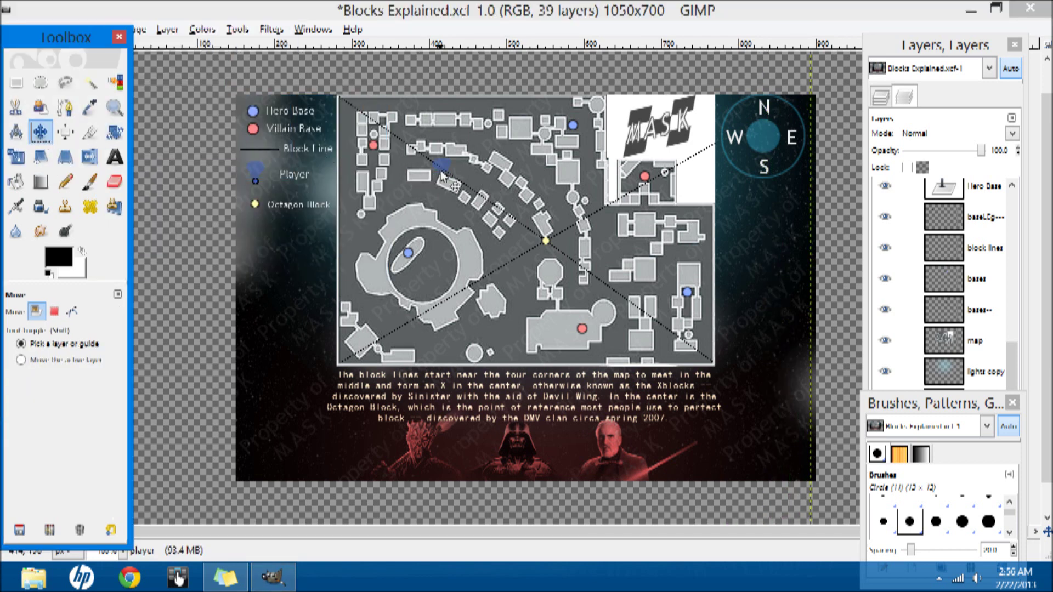
drag(442, 175, 429, 207)
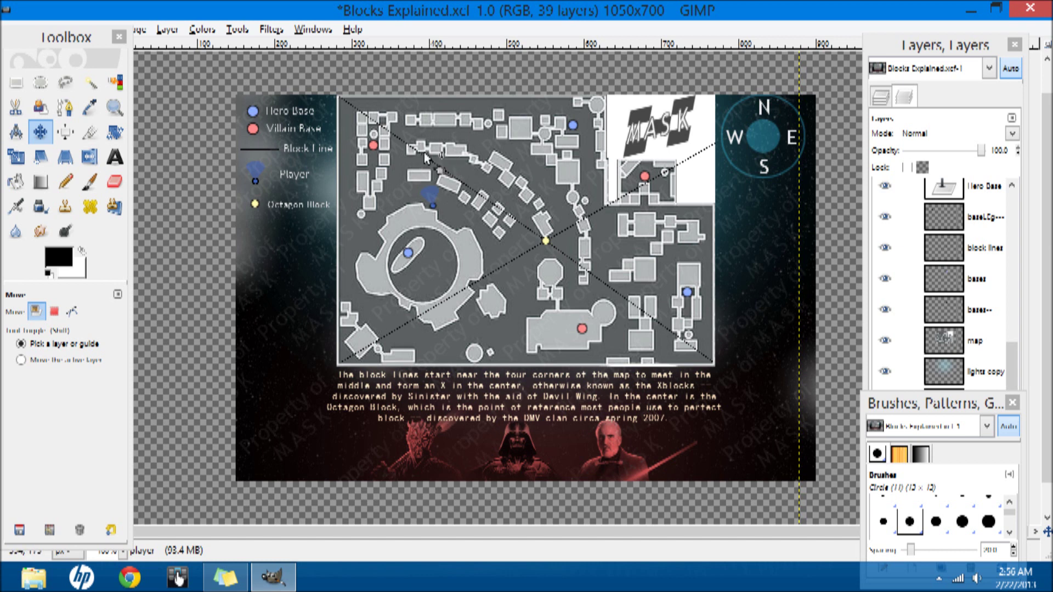
mouse_move(433, 197)
mouse_down()
mouse_move(420, 178)
mouse_move(419, 205)
mouse_move(433, 192)
mouse_move(406, 230)
mouse_move(347, 270)
mouse_up()
click(114, 132)
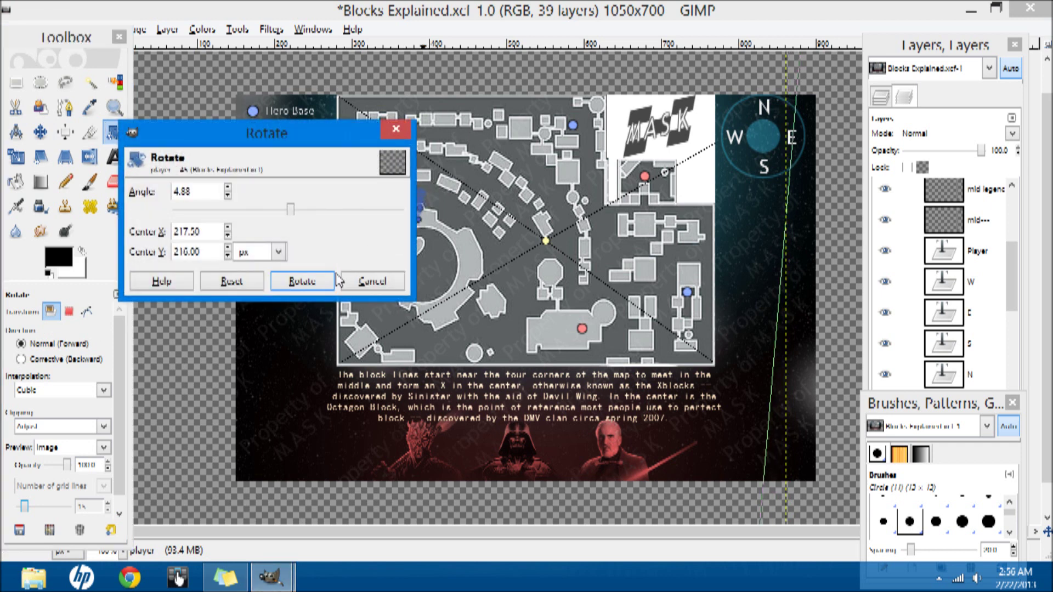
- Apply the pending rotation, move the marker to the bottom-right corner, and begin an 84.83° turn
click(329, 281)
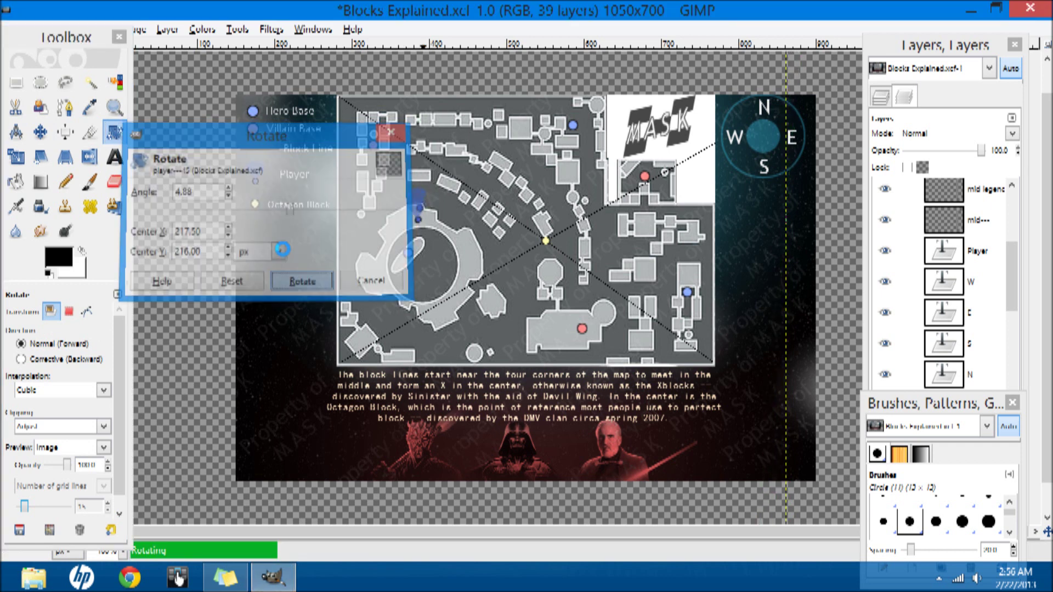
click(48, 138)
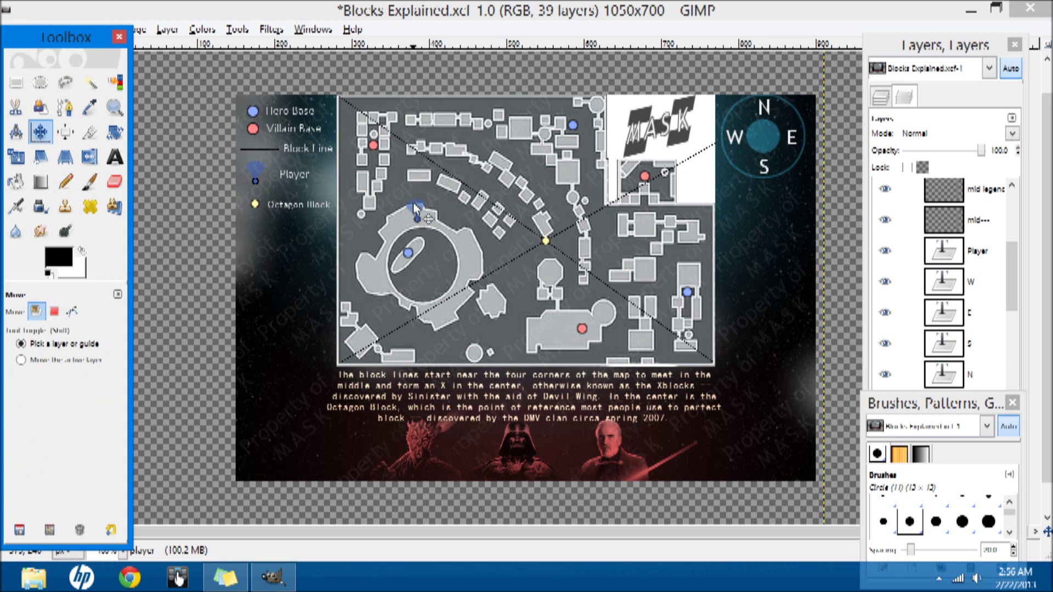
drag(413, 209, 419, 196)
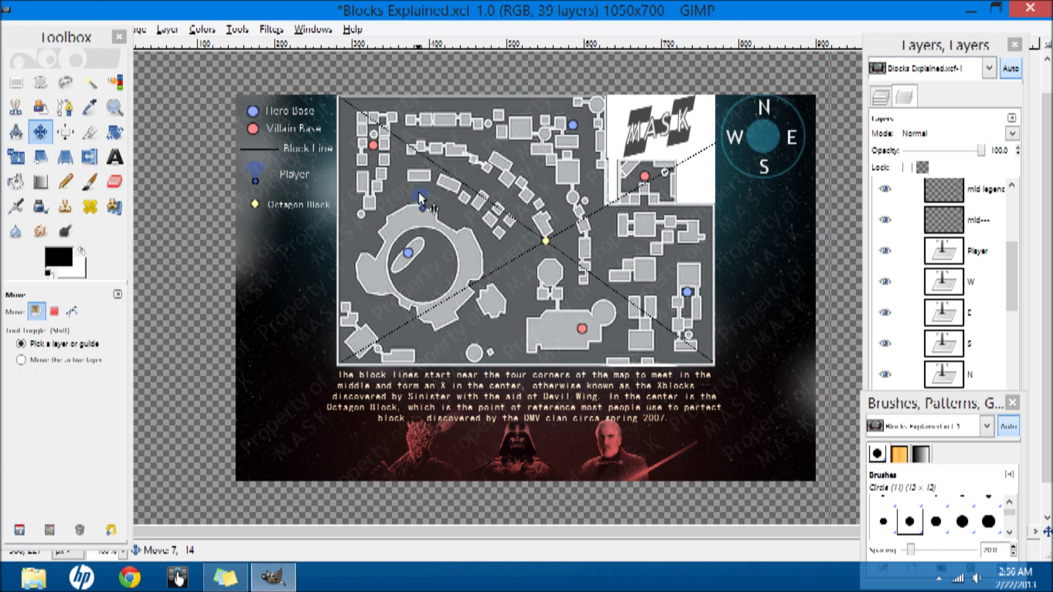
mouse_move(420, 191)
mouse_down()
mouse_move(688, 348)
mouse_move(707, 344)
mouse_up()
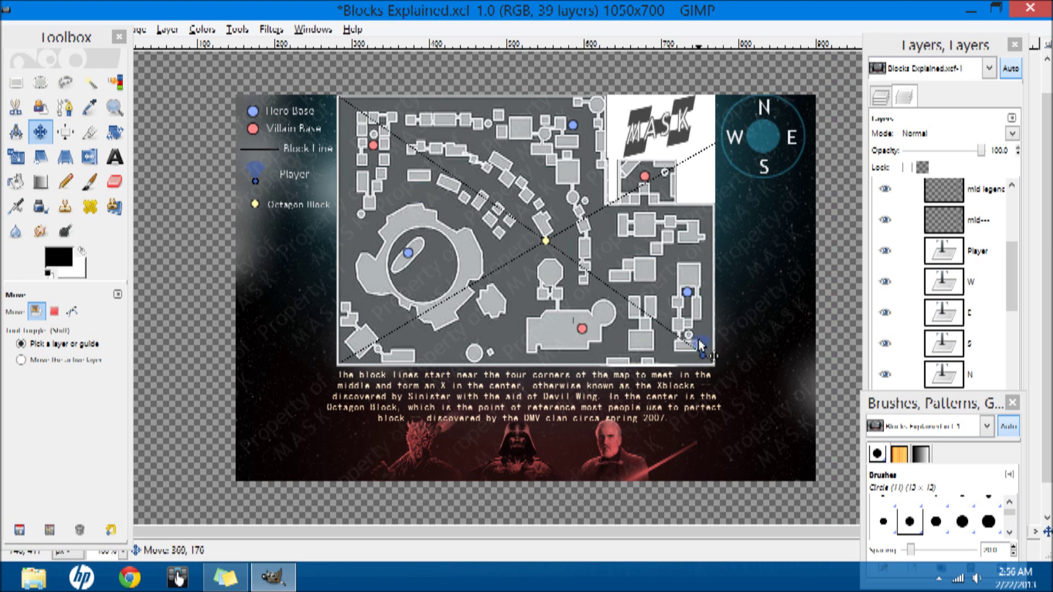
click(114, 132)
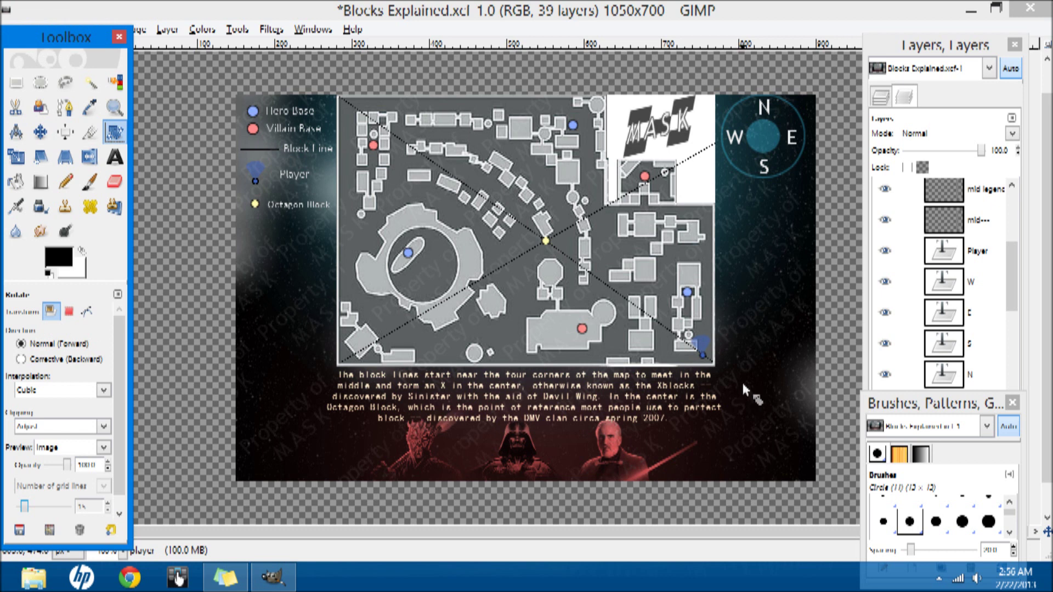
mouse_move(741, 380)
mouse_down()
mouse_move(744, 344)
mouse_move(652, 164)
mouse_up()
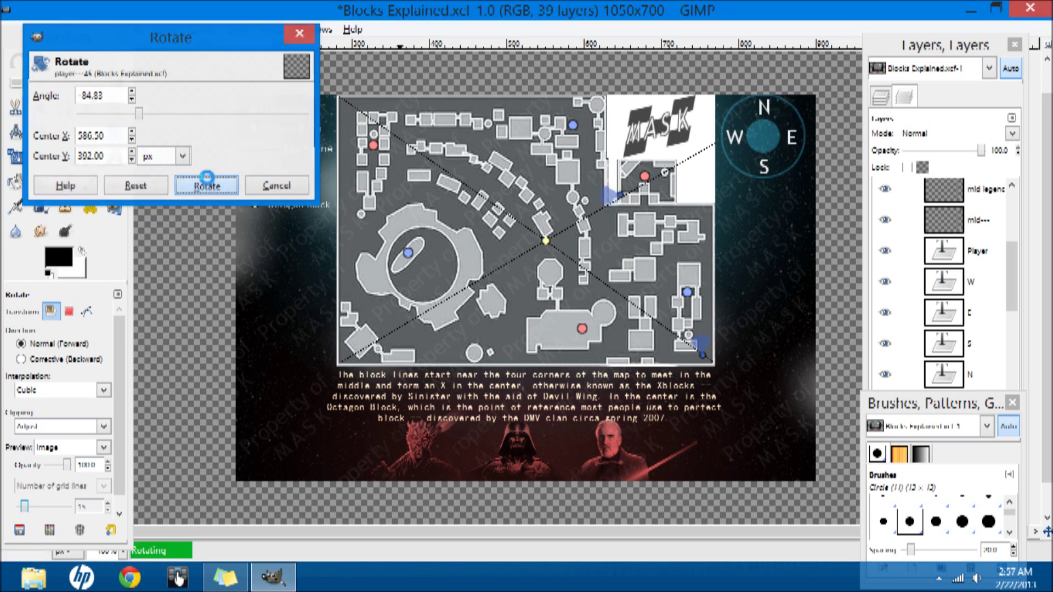
- Apply the 84° rotation and move the marker along the bottom edge up to the top-left corner
click(206, 184)
click(40, 131)
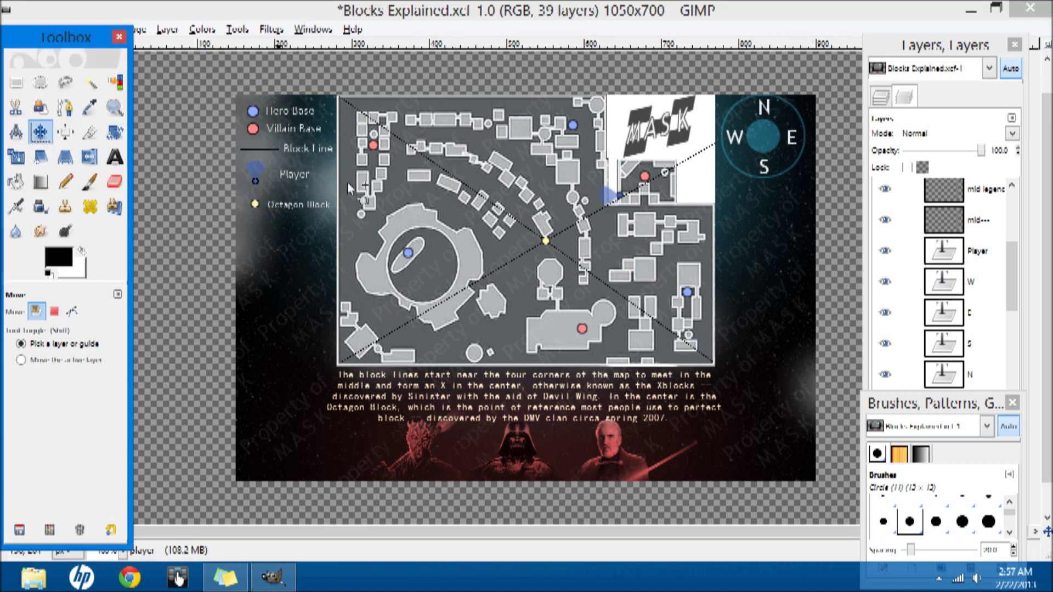
drag(612, 198, 701, 357)
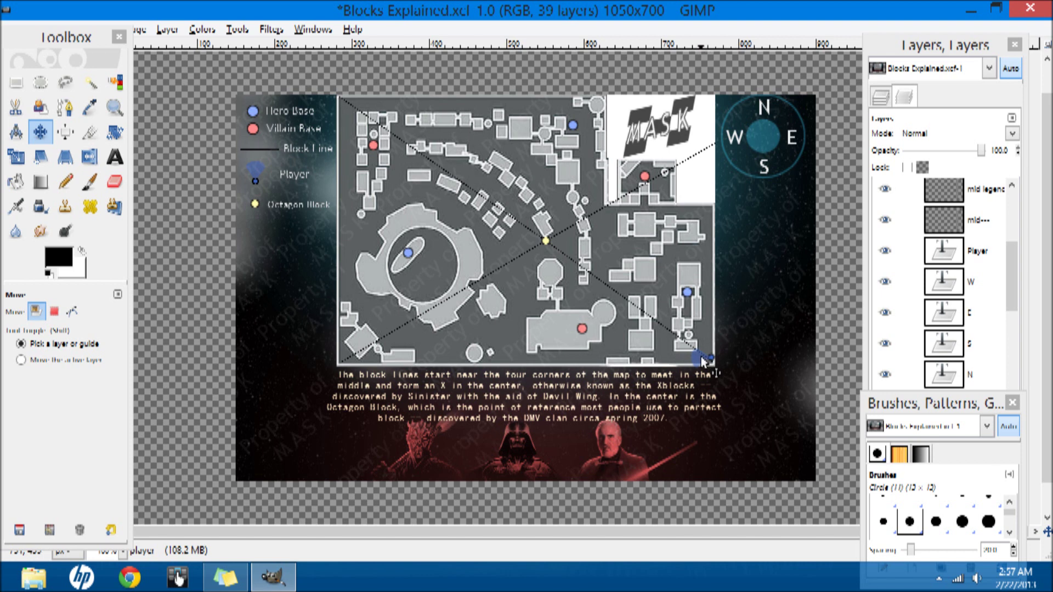
drag(702, 358, 528, 353)
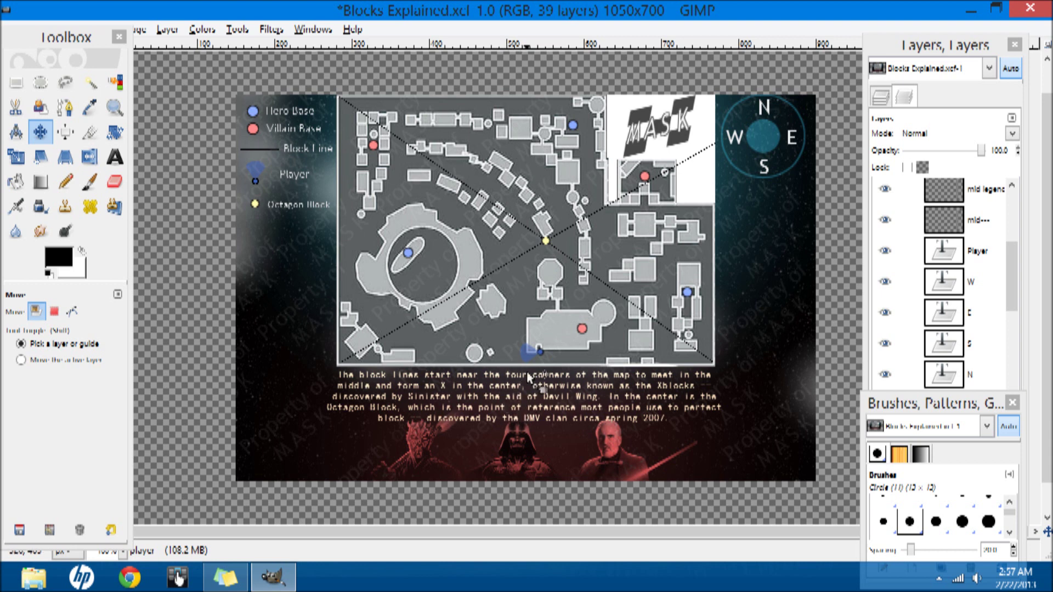
drag(527, 355, 415, 344)
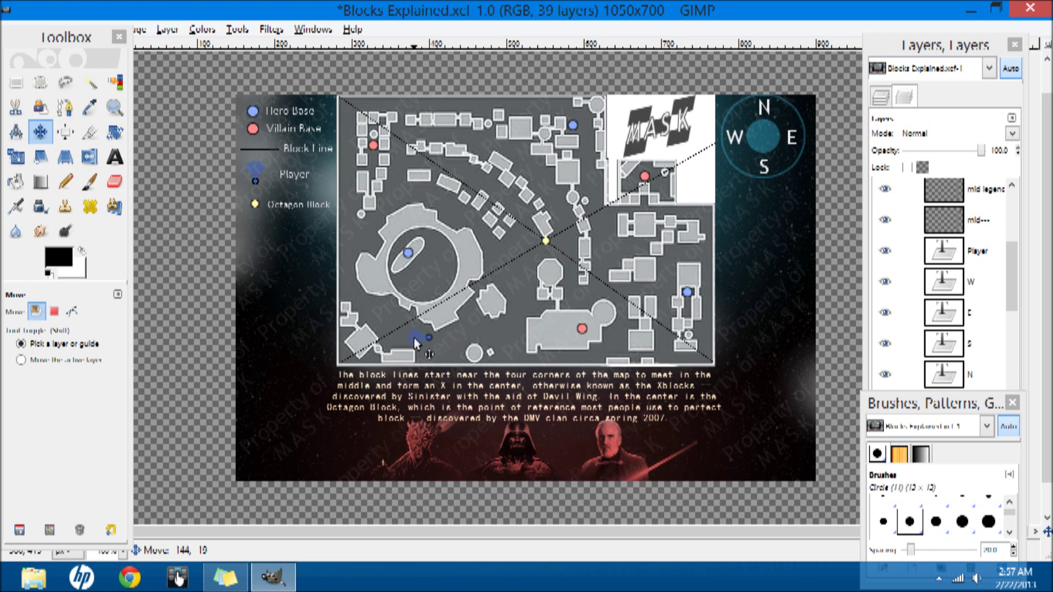
drag(404, 335, 394, 332)
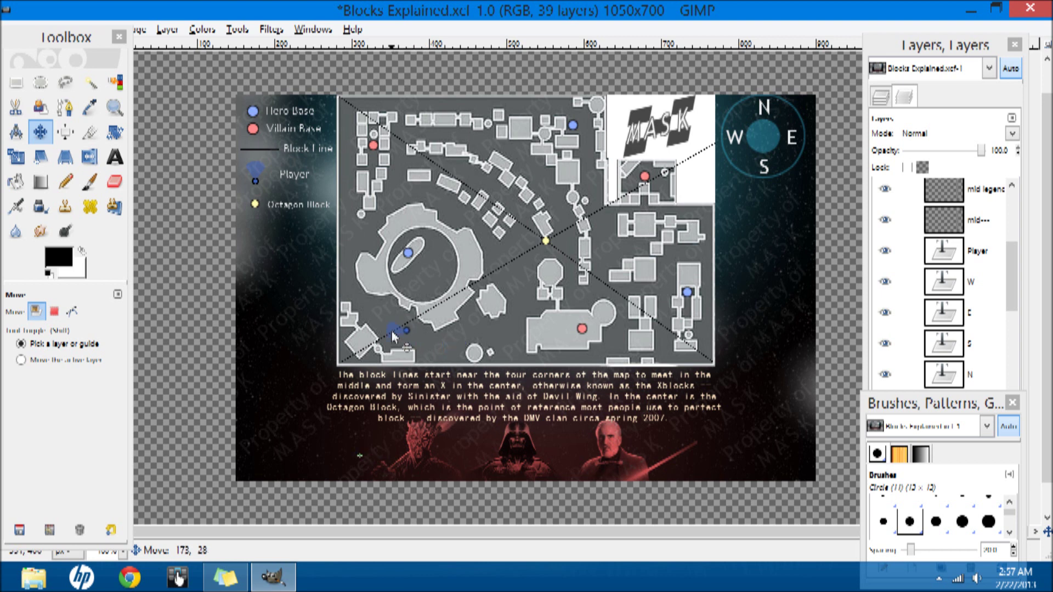
mouse_move(397, 338)
mouse_down()
mouse_move(360, 117)
mouse_move(345, 107)
mouse_move(360, 101)
mouse_move(288, 112)
mouse_move(244, 170)
mouse_move(223, 223)
mouse_up()
- Rotate the marker twice more and set it back on the top-left corner where the block line starts
click(114, 132)
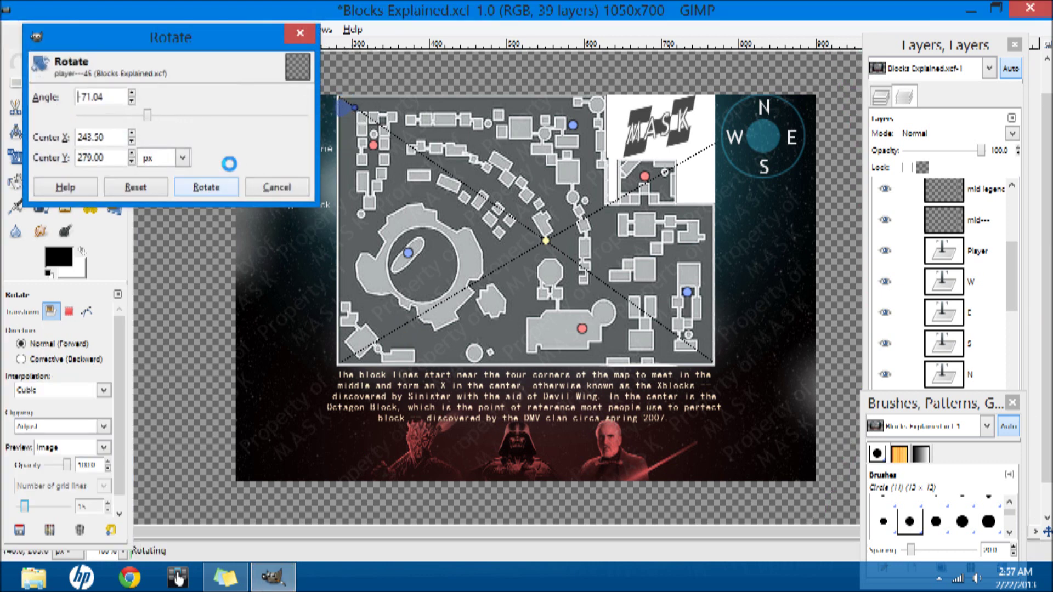
key(Return)
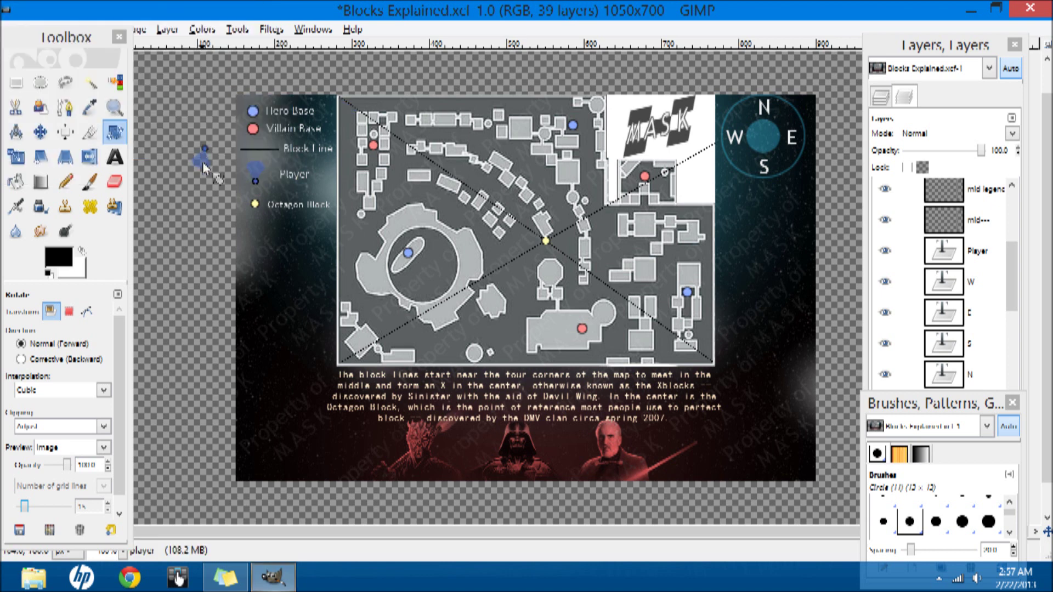
mouse_move(210, 160)
mouse_down()
mouse_move(204, 187)
mouse_move(191, 163)
mouse_up()
click(191, 164)
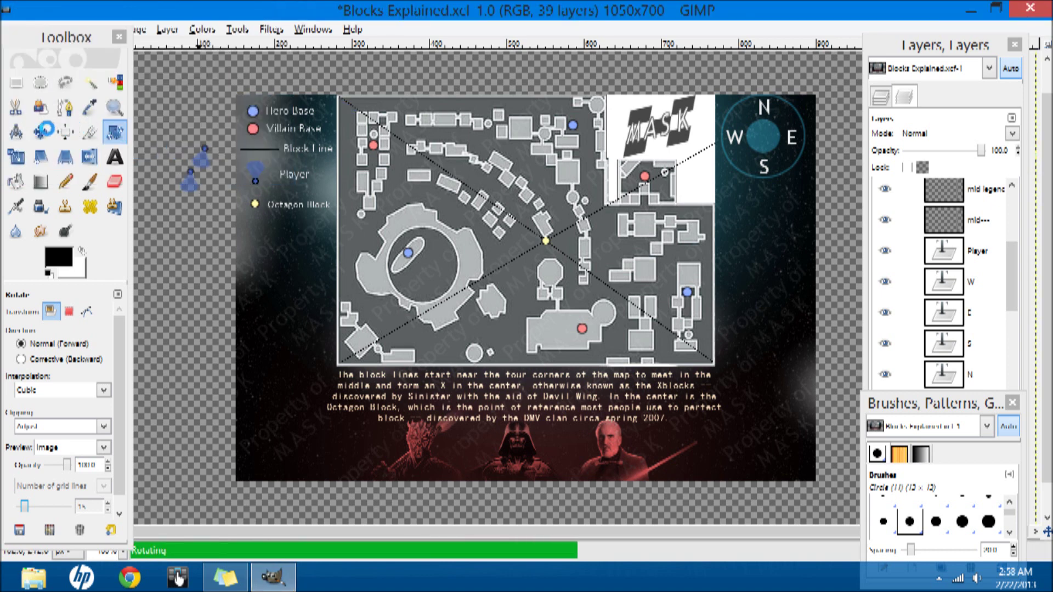
click(42, 134)
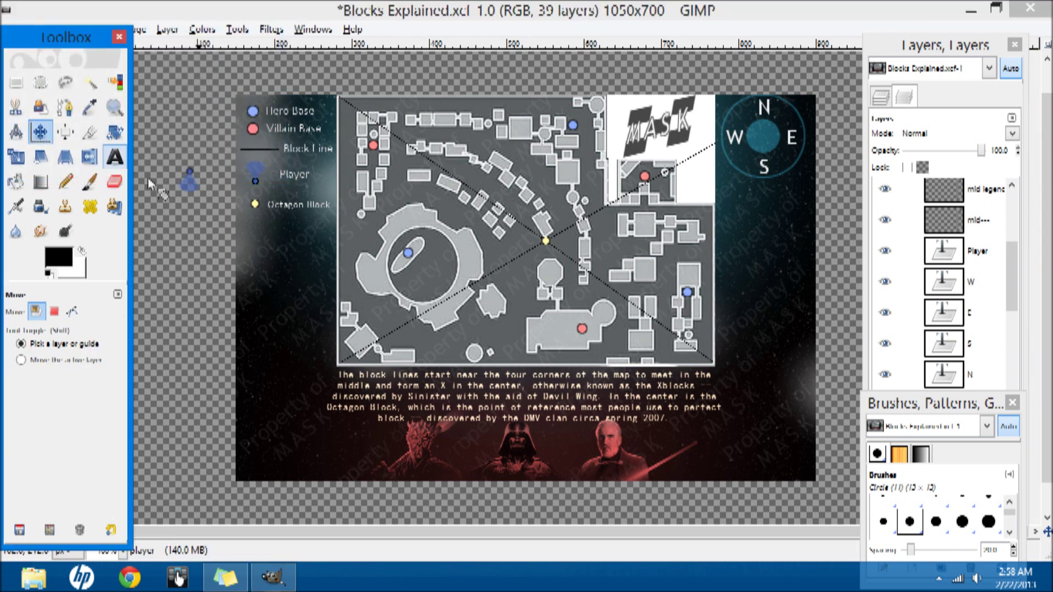
drag(190, 189, 352, 120)
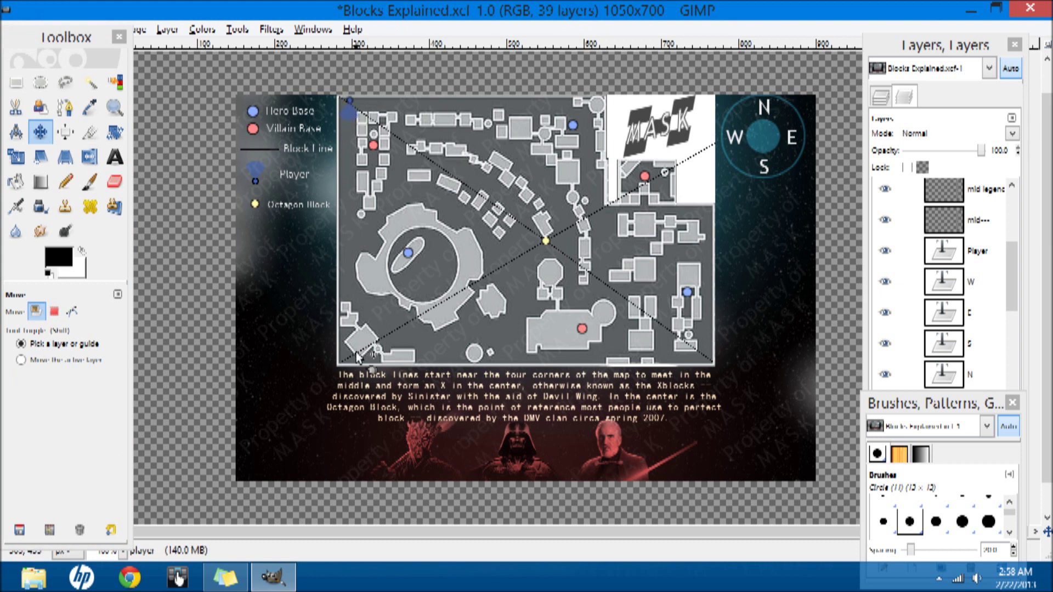
- Slide the Player marker onto the block line left of the upper-left villain base, then reveal the hidden tray icons
mouse_move(345, 118)
mouse_down()
mouse_move(348, 140)
mouse_move(347, 108)
mouse_up()
drag(353, 126, 359, 147)
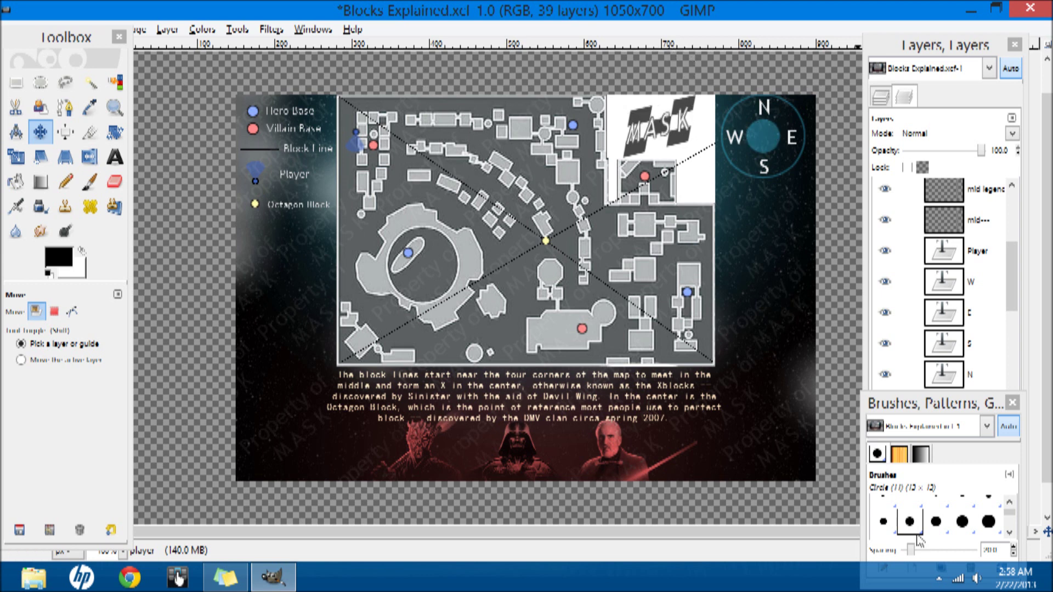
click(939, 579)
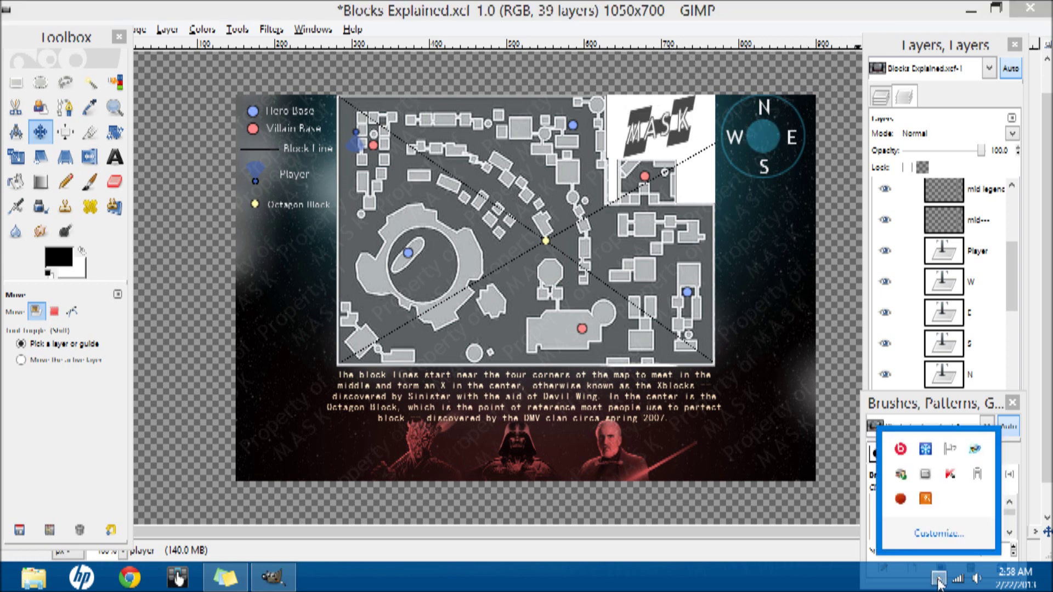